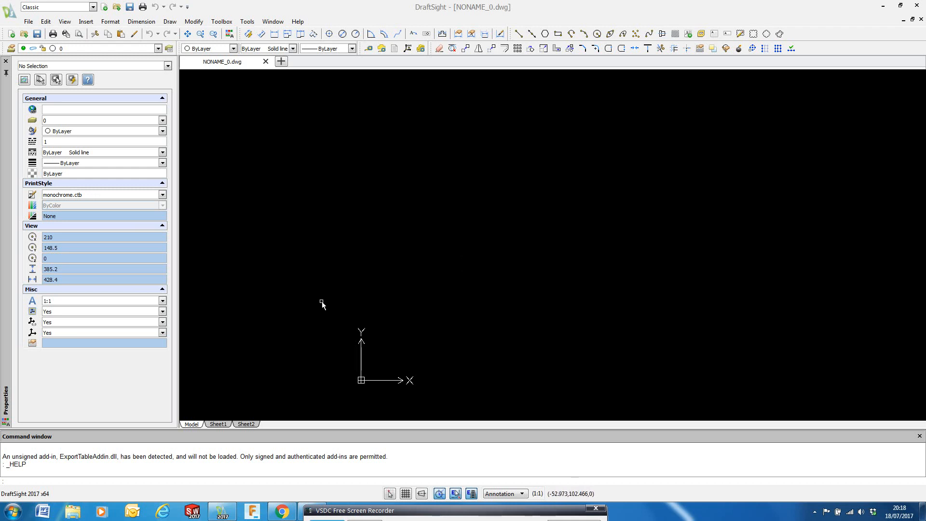
# Turn off the display of the CCS icon in the drawing area
pyautogui.click(64, 23)
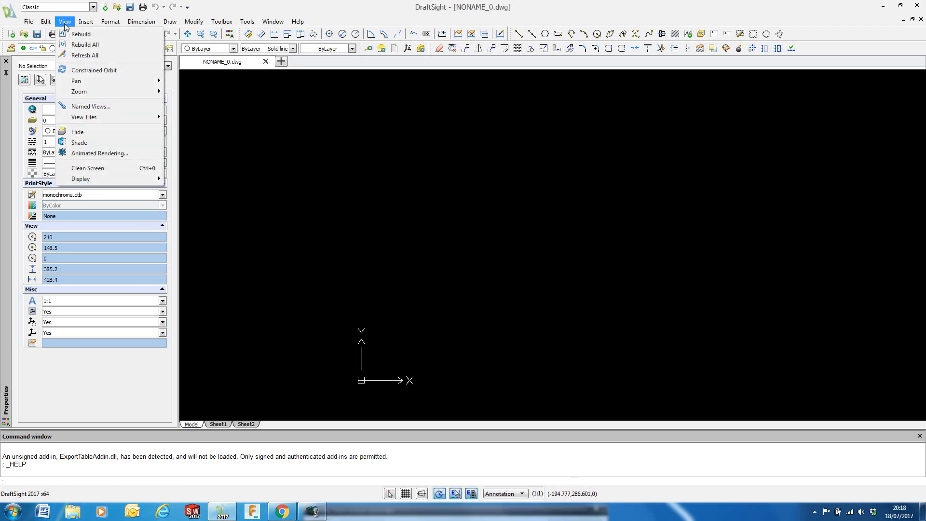
pyautogui.moveTo(100, 178)
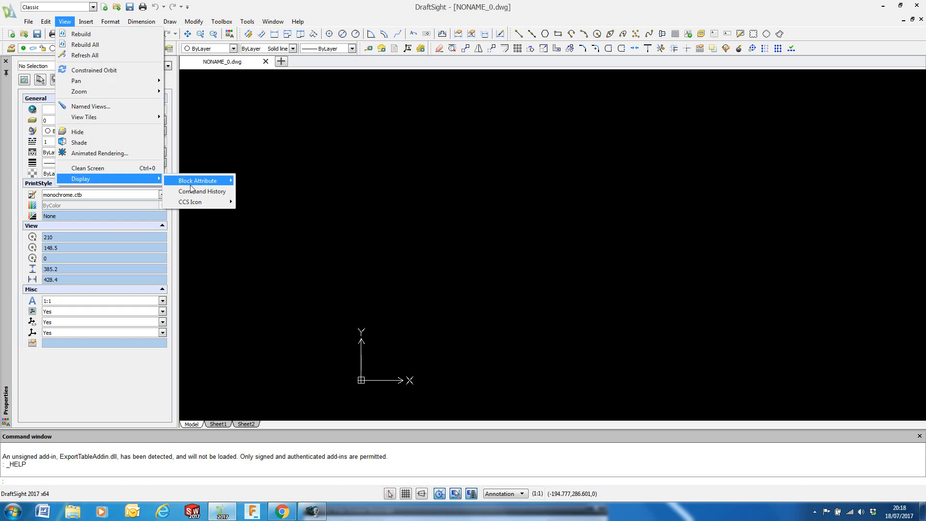
pyautogui.moveTo(203, 203)
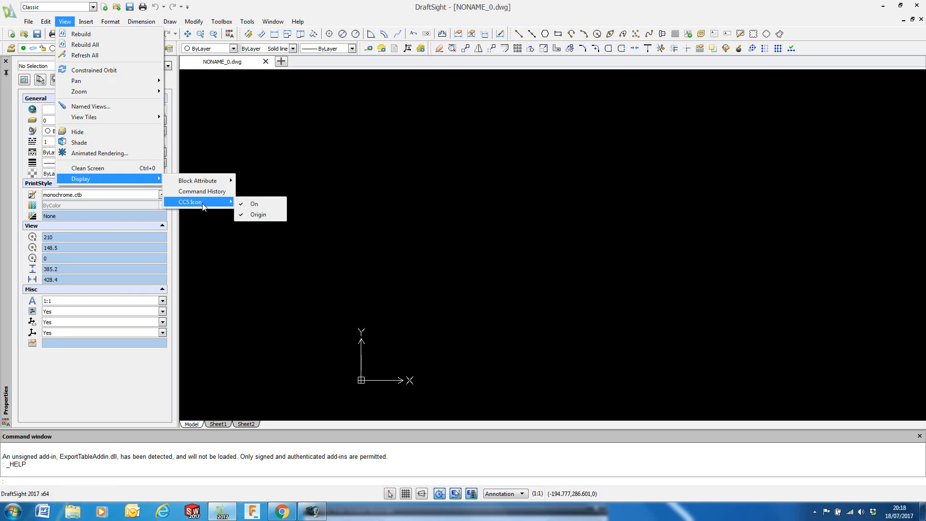
pyautogui.click(241, 204)
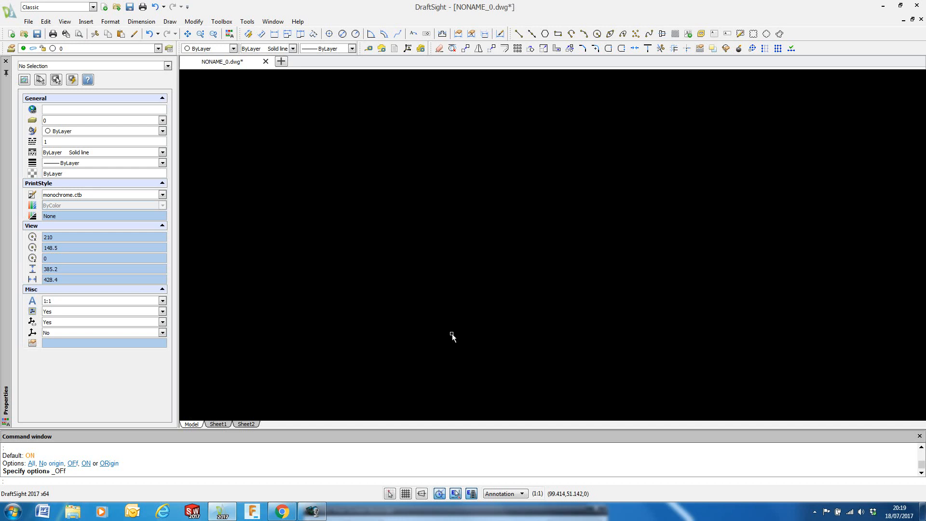
# Start a line in the empty drawing area and set the incremental angle for polar guide display to 15 degrees
pyautogui.click(518, 35)
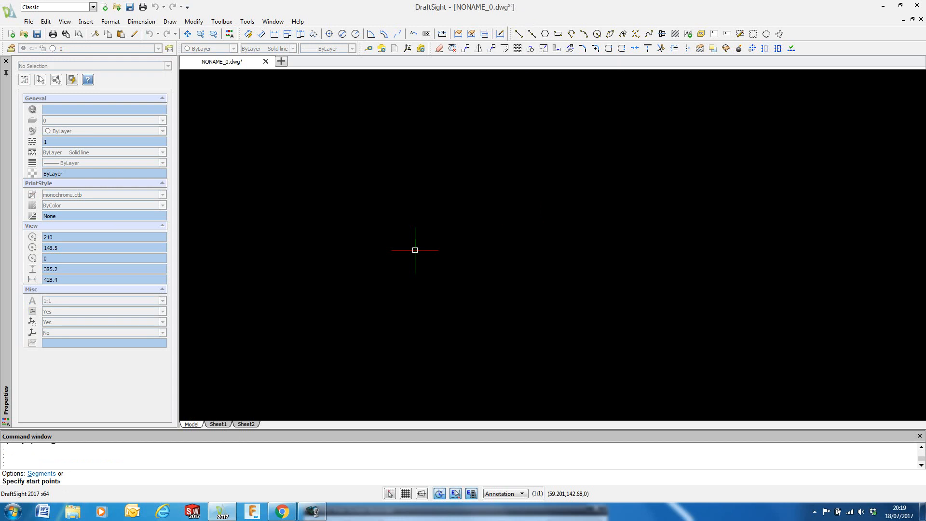
pyautogui.click(381, 252)
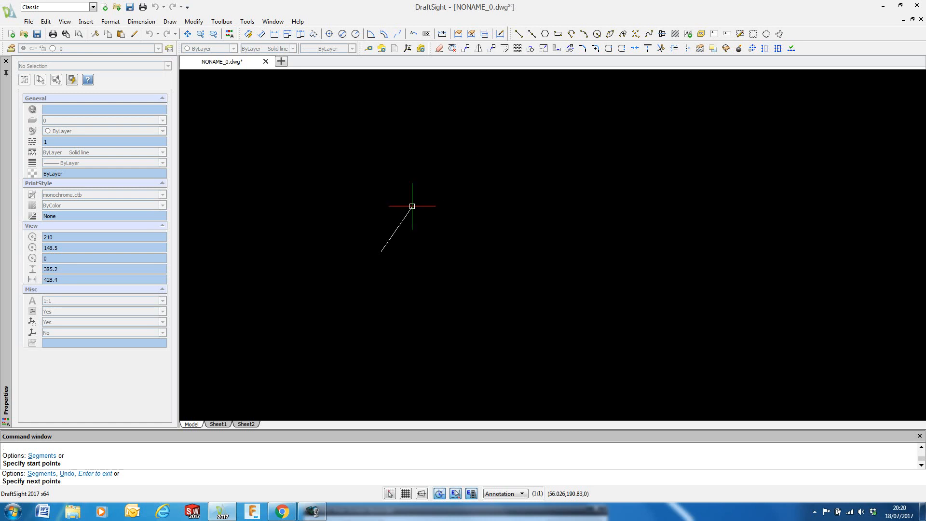
pyautogui.rightClick(440, 494)
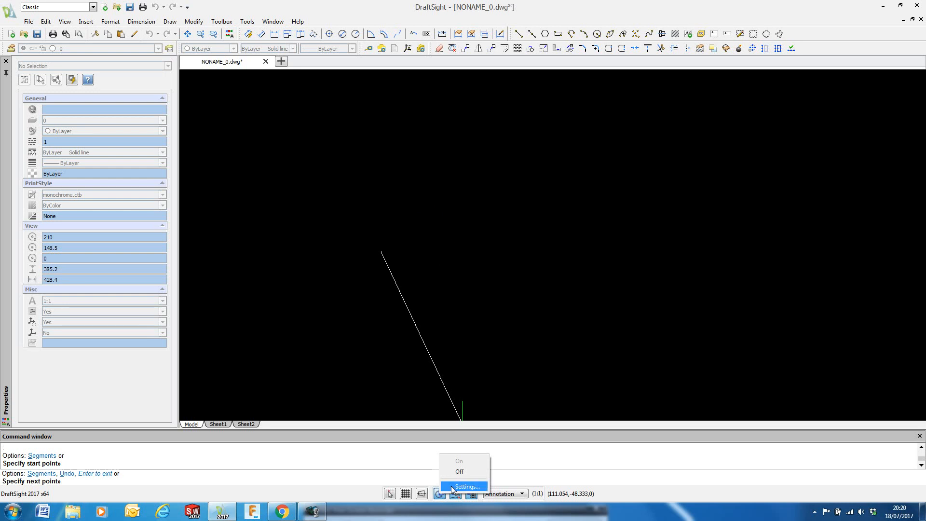
pyautogui.click(452, 485)
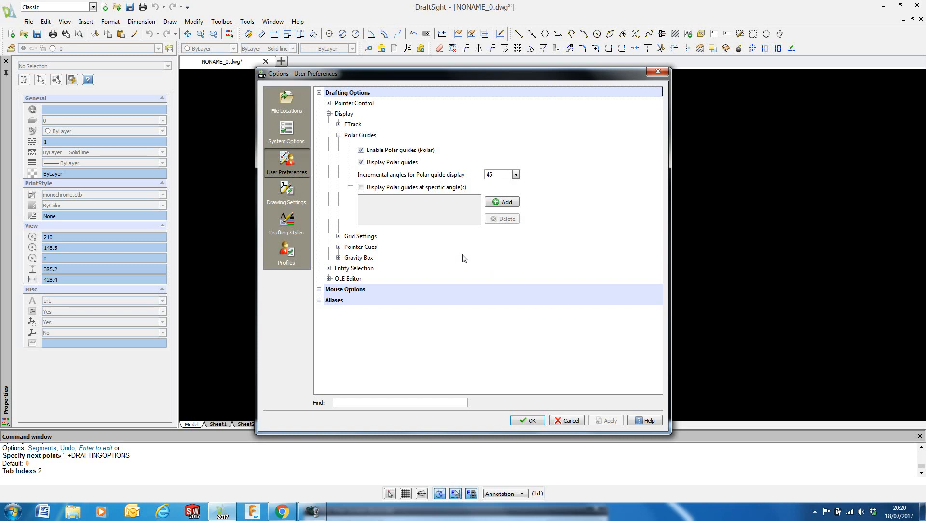
pyautogui.doubleClick(489, 175)
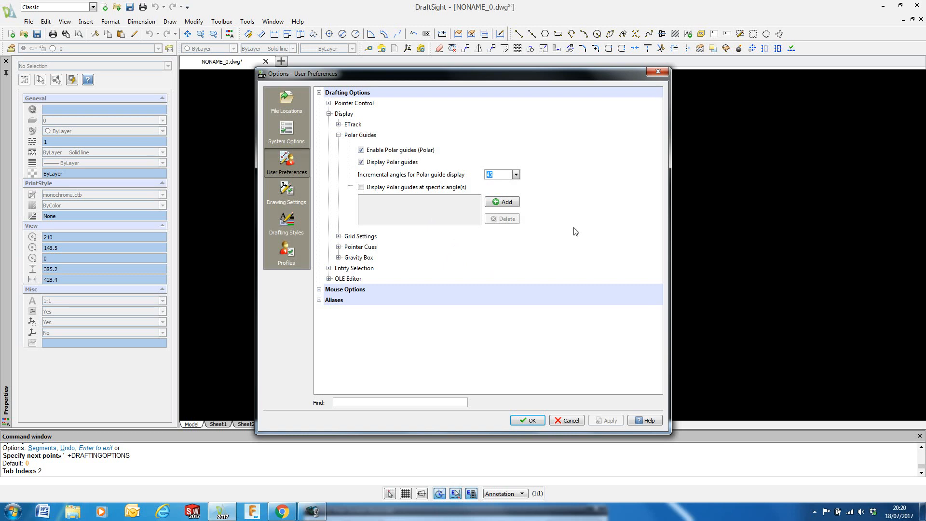
pyautogui.write('15')
pyautogui.click(530, 419)
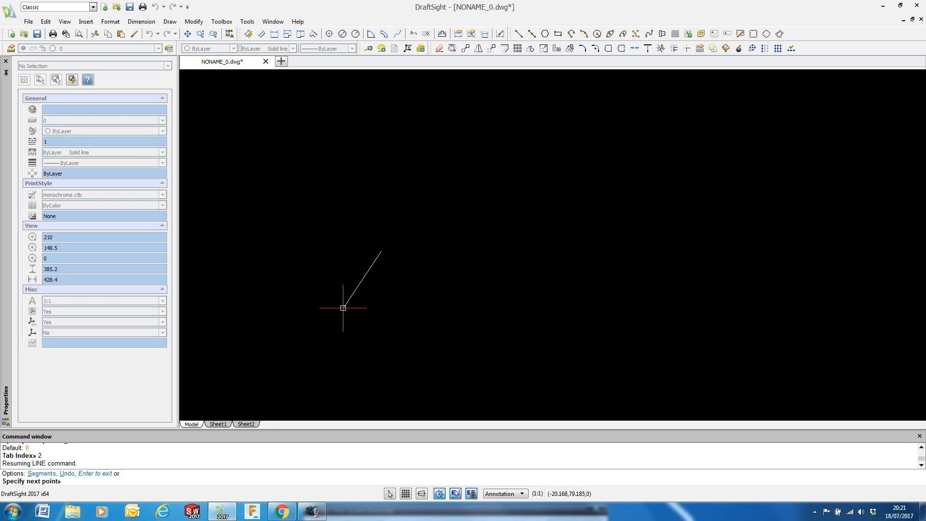
# Set the incremental angle for polar guide display to 30 degrees
pyautogui.rightClick(439, 494)
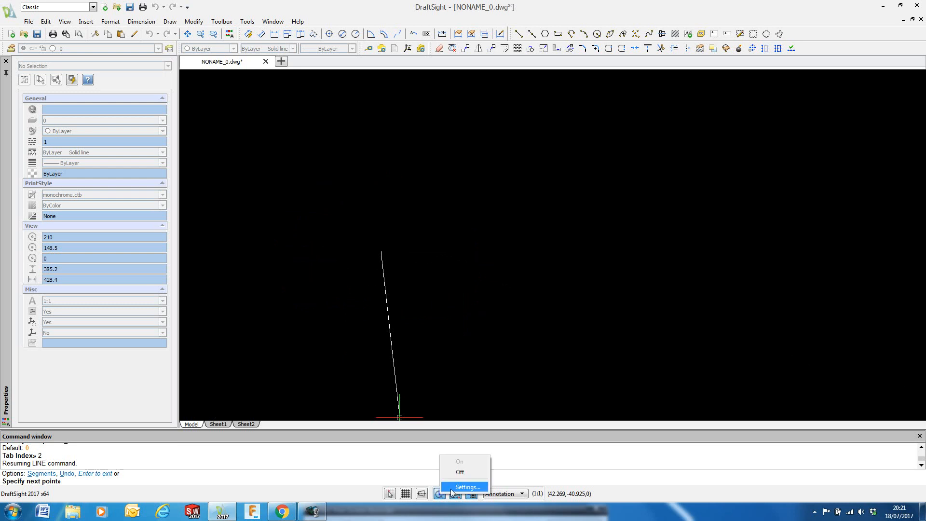
pyautogui.click(450, 488)
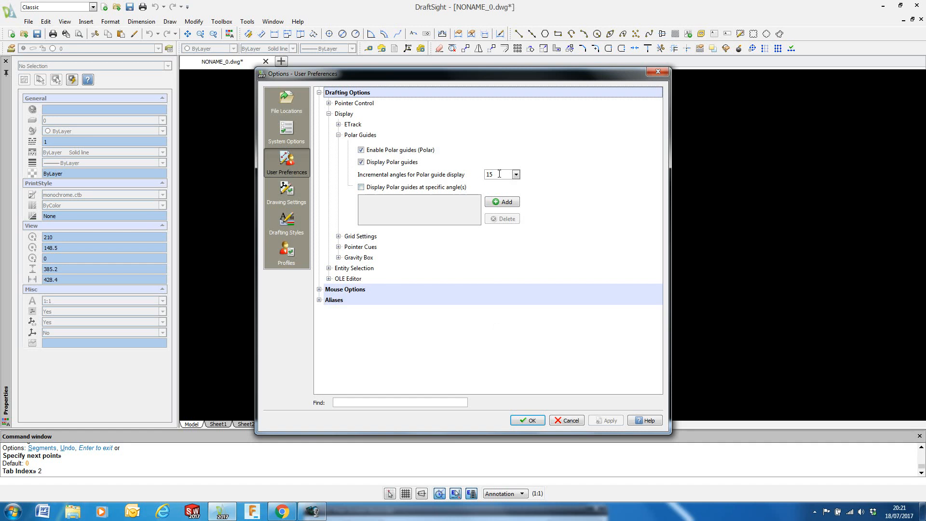
pyautogui.doubleClick(499, 174)
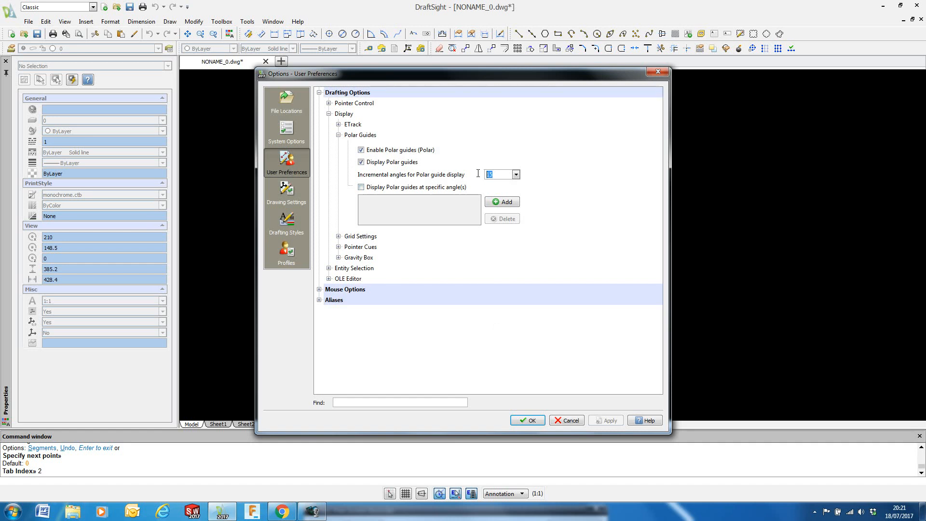
pyautogui.write('30')
pyautogui.click(525, 419)
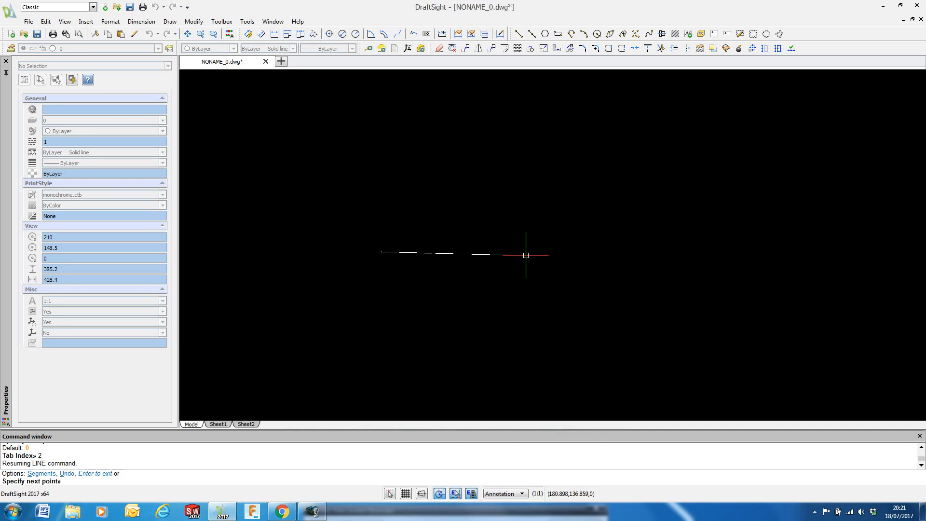
# Draw three connected 50-unit sides of a square along the polar guides: rightwards, upwards and back leftwards
pyautogui.write('50')
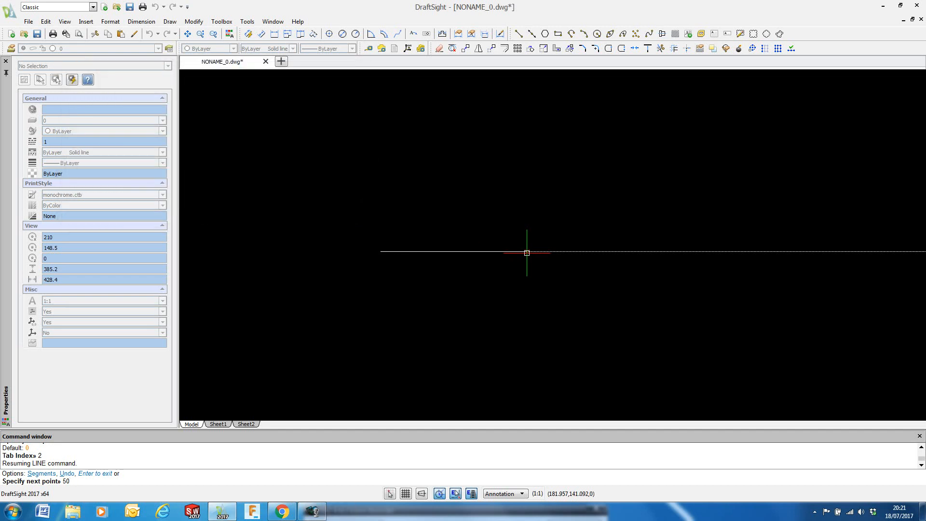
pyautogui.press('Return')
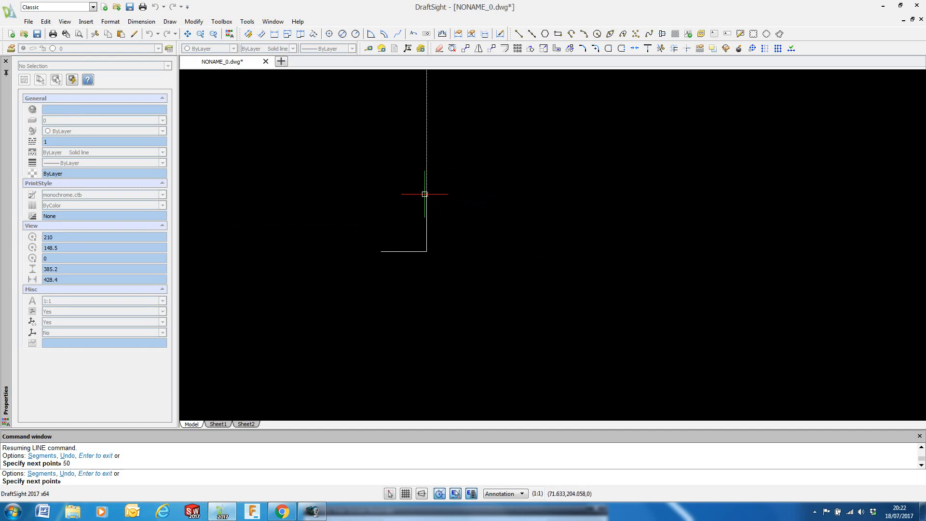
pyautogui.write('50')
pyautogui.press('Return')
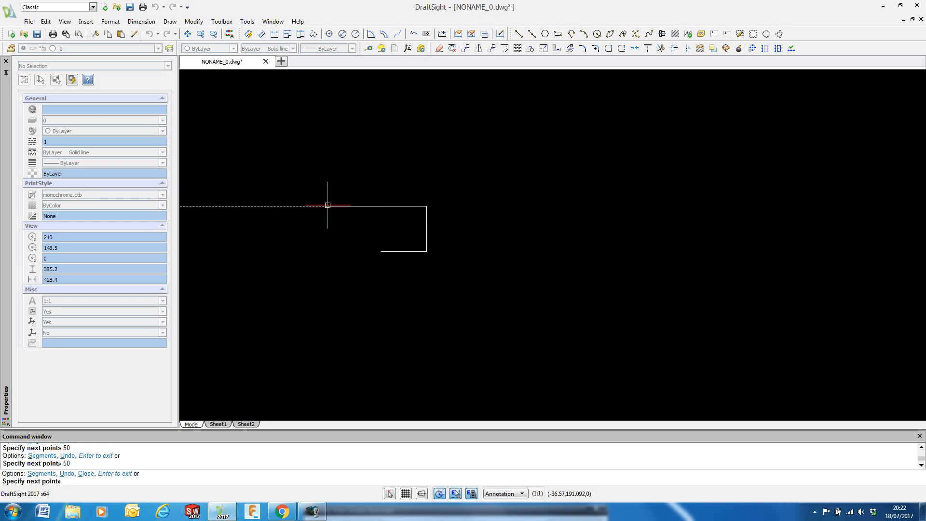
pyautogui.write('50')
pyautogui.press('Return')
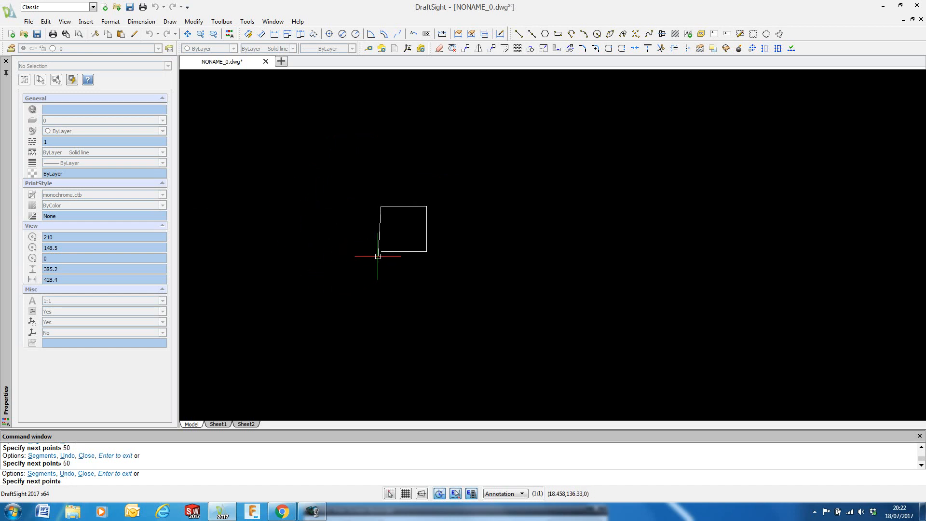
# Review the enabled entity snaps, and close the square by snapping to the end point where the first line started
pyautogui.scroll(5, 388, 250)
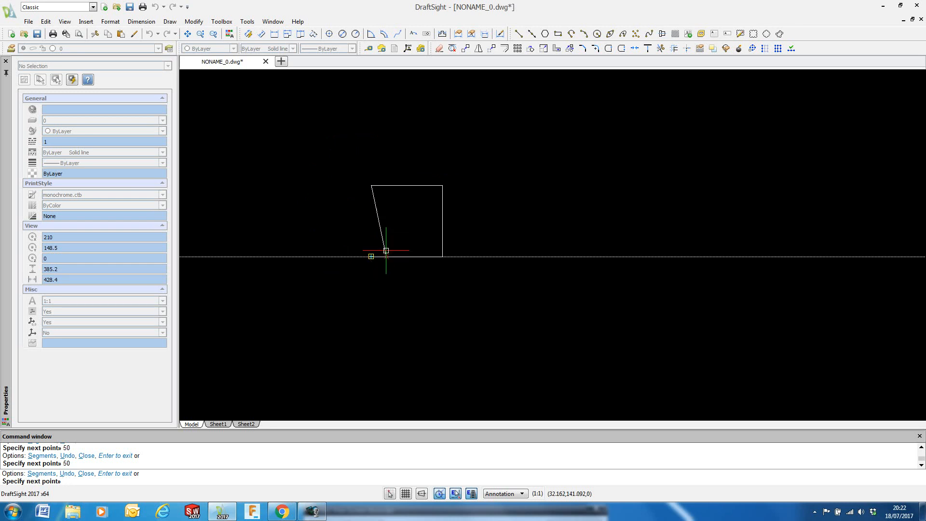
pyautogui.moveTo(390, 250); pyautogui.dragTo(402, 306, button='middle')
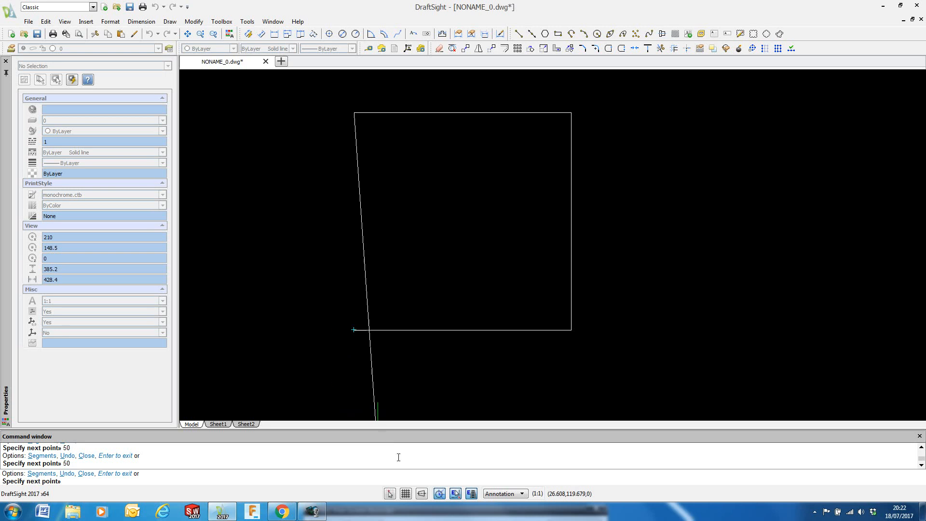
pyautogui.rightClick(456, 495)
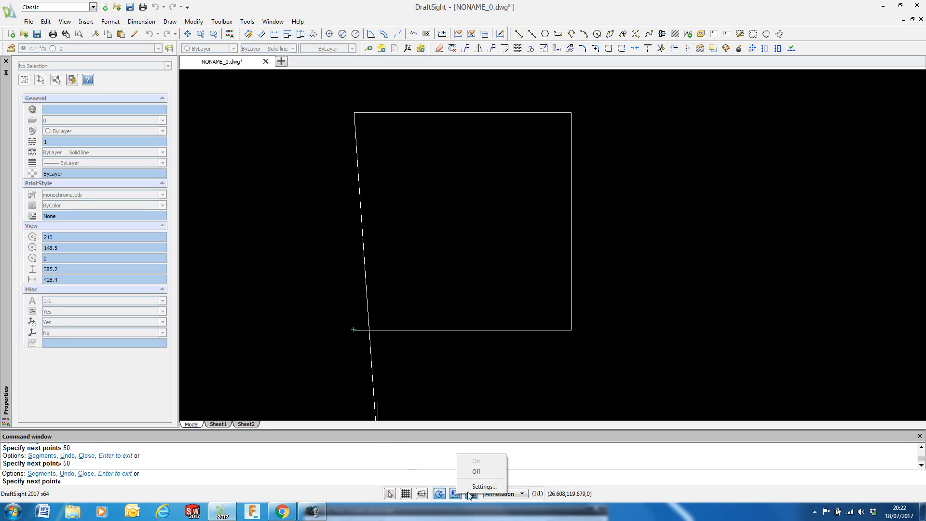
pyautogui.click(482, 486)
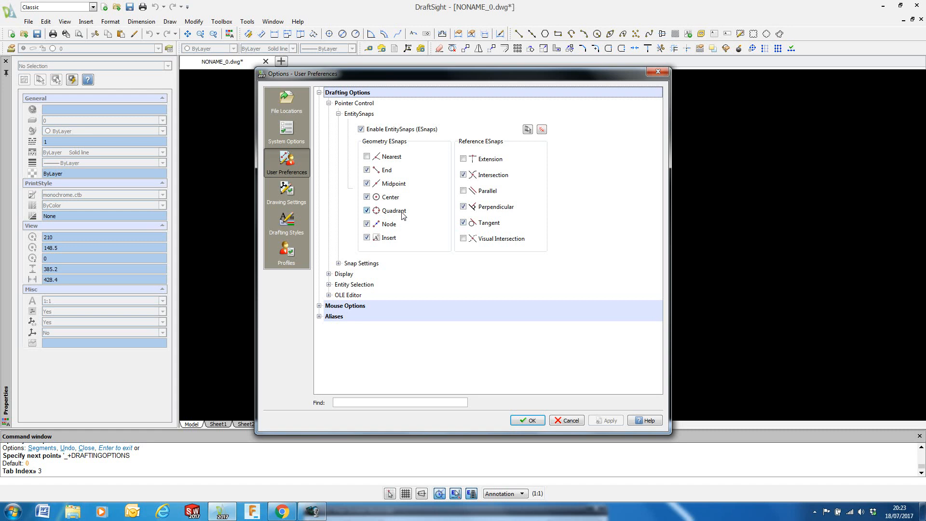
pyautogui.click(527, 419)
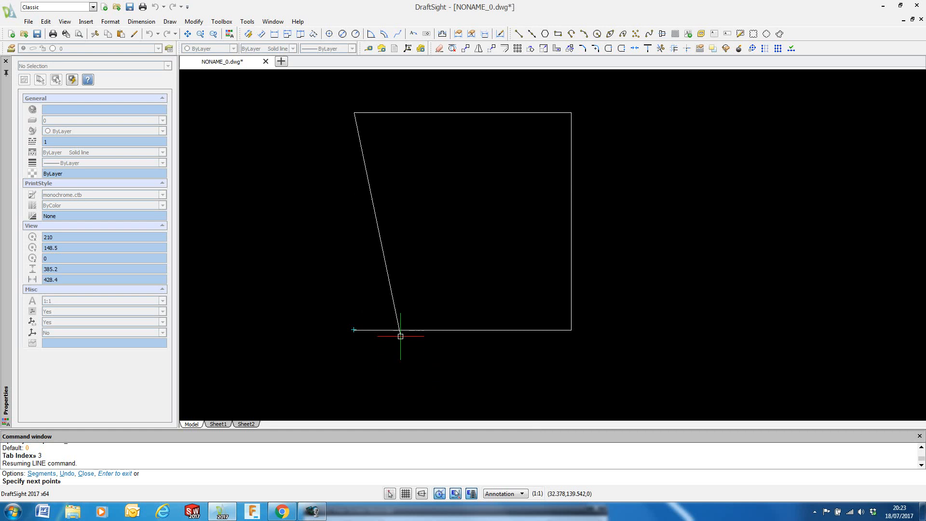
pyautogui.click(354, 329)
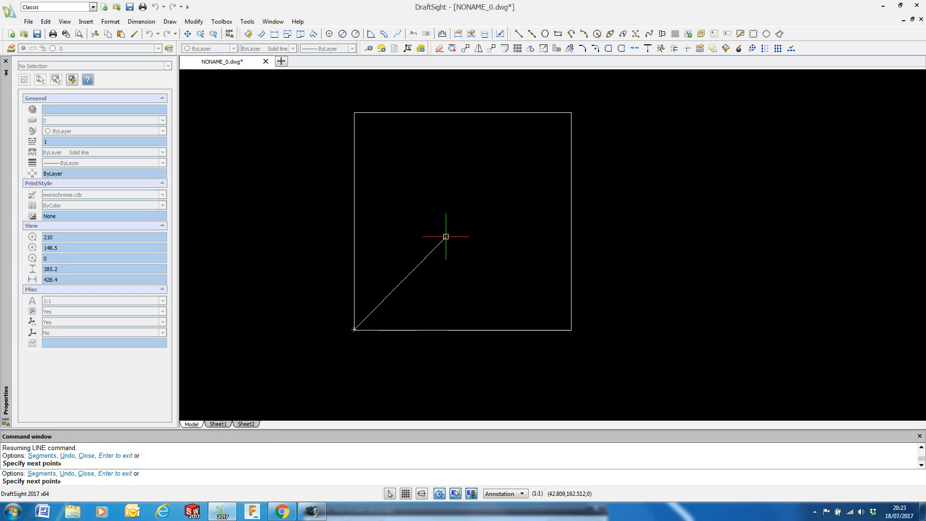
pyautogui.press('Escape')
# Check the length of the square's right side in its geometry properties
pyautogui.scroll(-3, 653, 227)
pyautogui.moveTo(653, 227); pyautogui.dragTo(500, 227, button='middle')
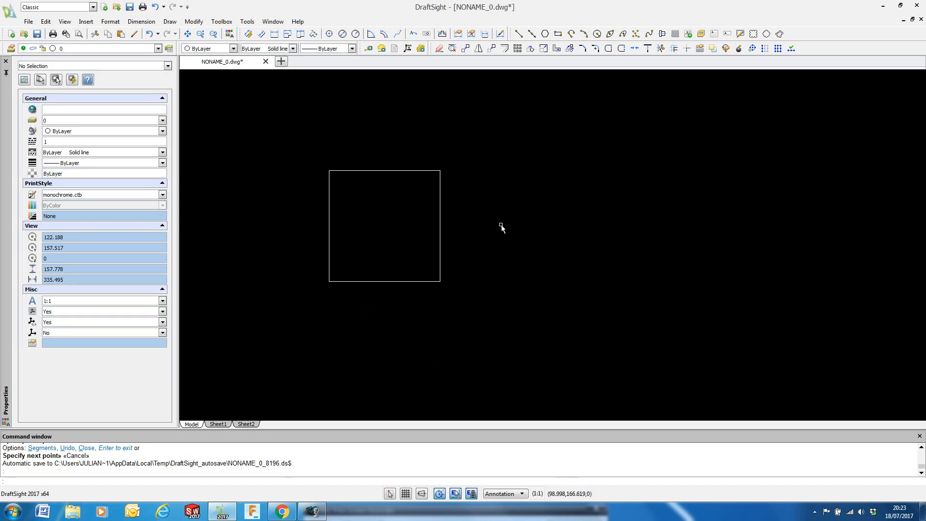
pyautogui.click(440, 250)
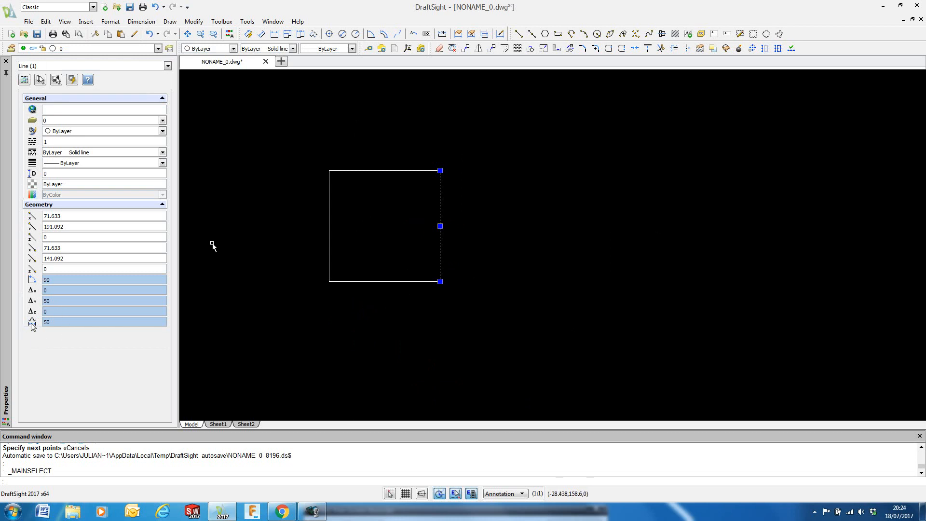
pyautogui.press('Escape')
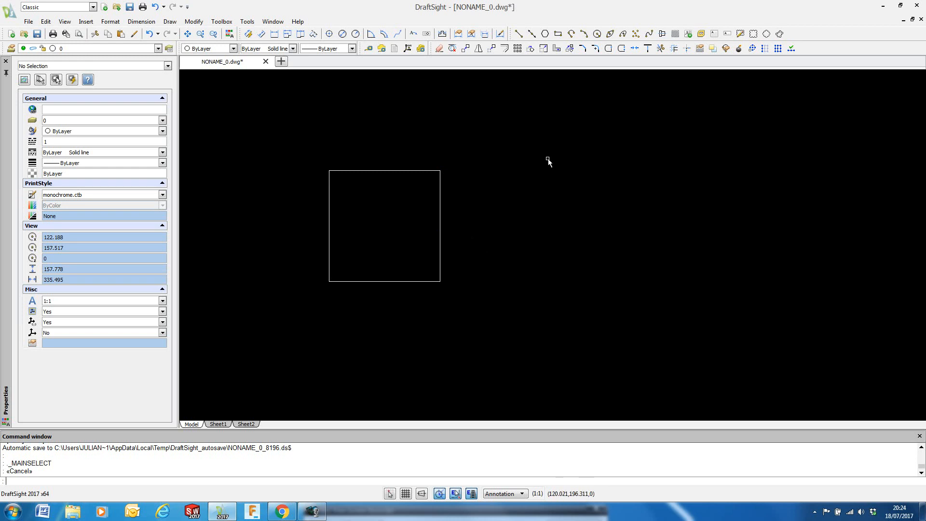
# Draw a horizontal line about 106 units long to the right of the square, aligned with its top edge
pyautogui.click(518, 34)
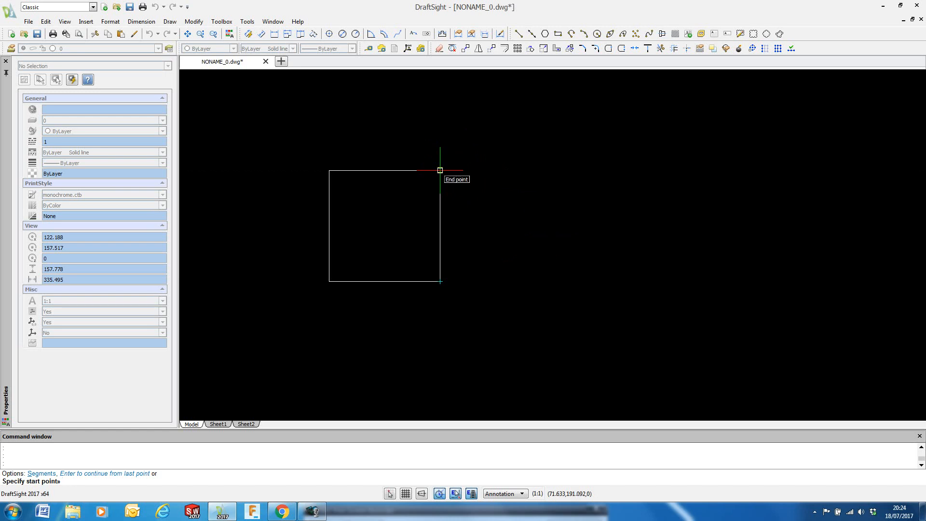
pyautogui.click(485, 169)
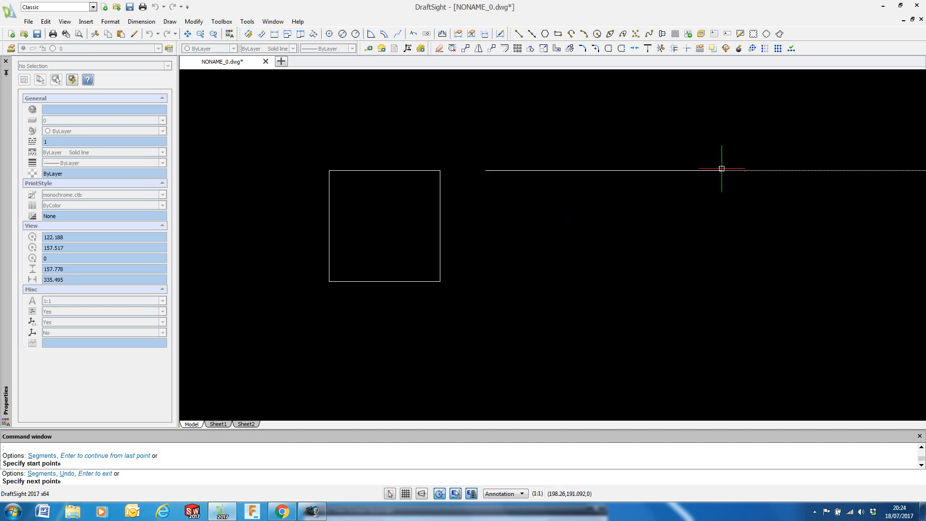
pyautogui.click(722, 170)
pyautogui.press('Escape')
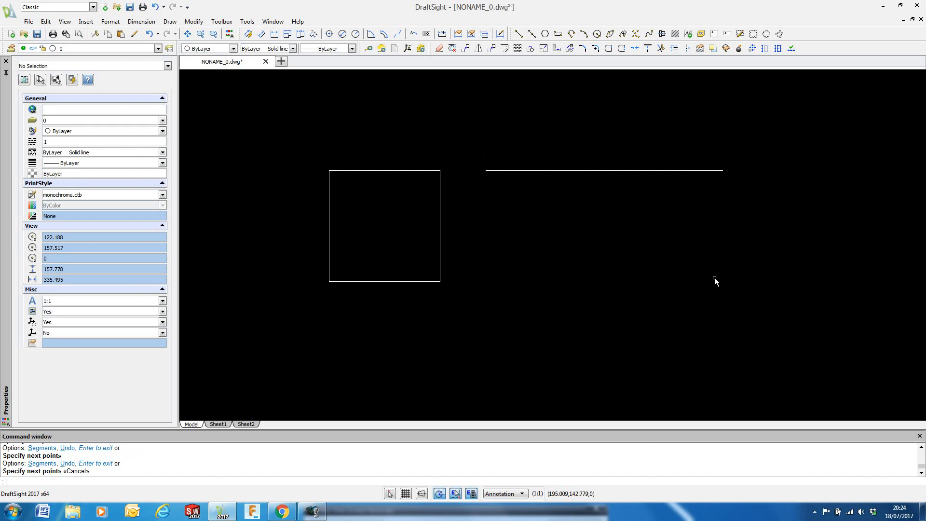
# Draw a vertical line down from the left end of the new horizontal line to below the square's bottom edge
pyautogui.press('Return')
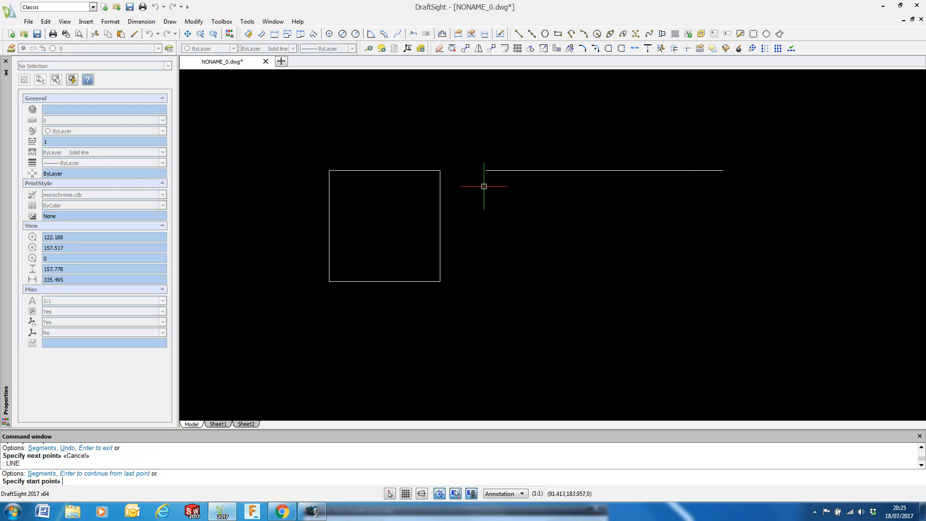
pyautogui.click(485, 170)
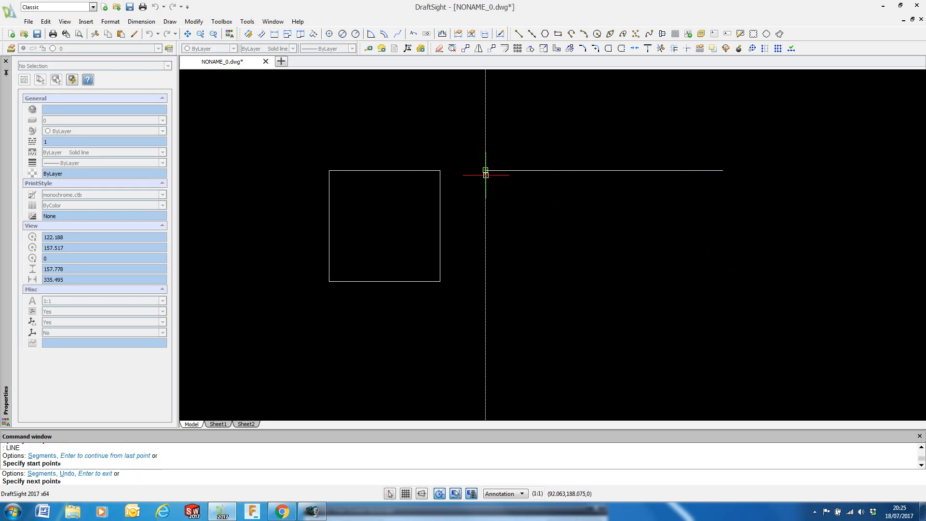
pyautogui.click(484, 338)
pyautogui.press('Escape')
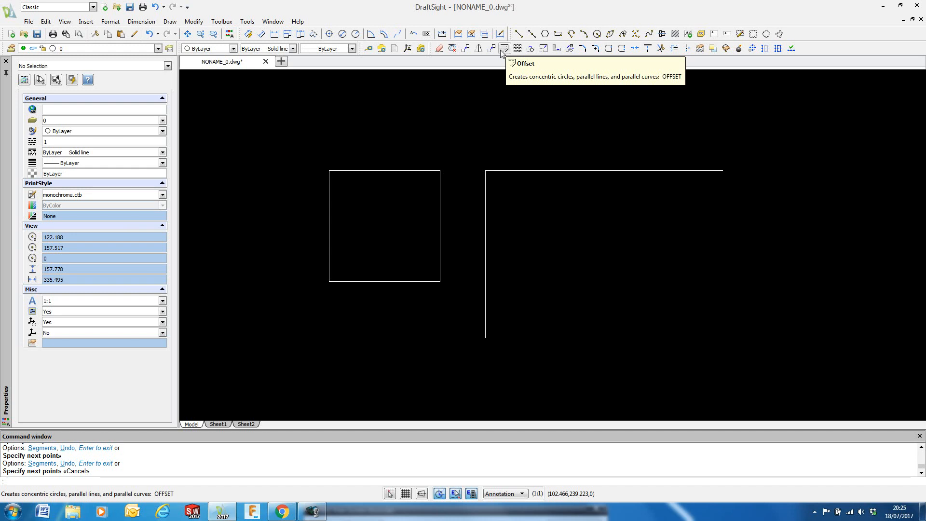
# Offset the new horizontal line 50 units downward and the vertical line 50 units to the right
pyautogui.click(503, 49)
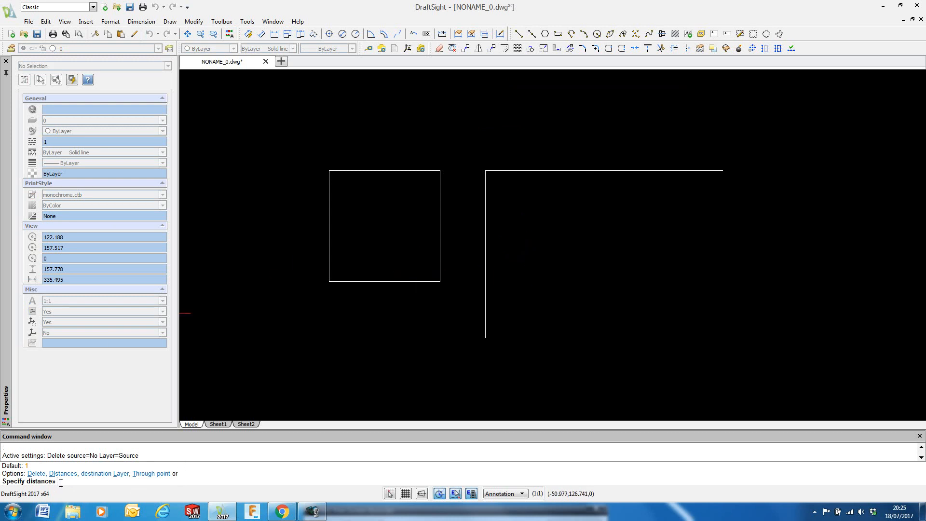
pyautogui.write('50')
pyautogui.press('Return')
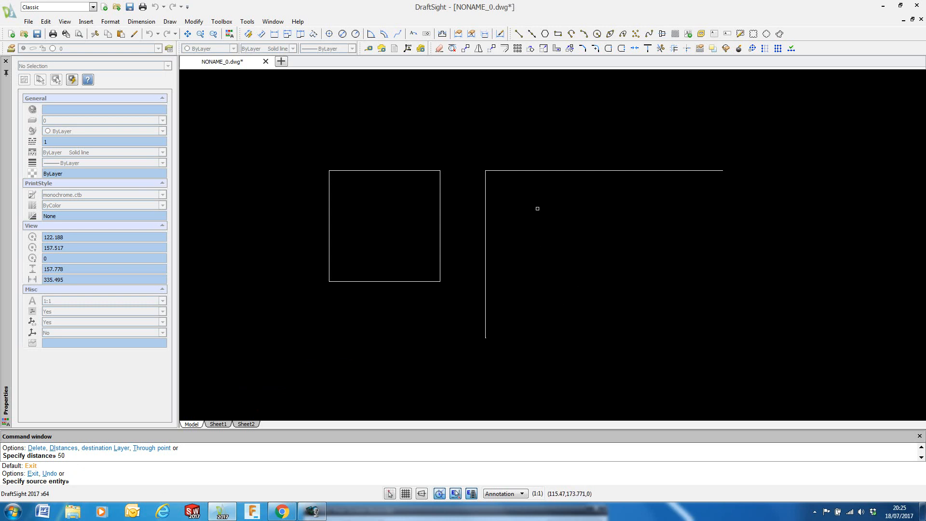
pyautogui.click(531, 171)
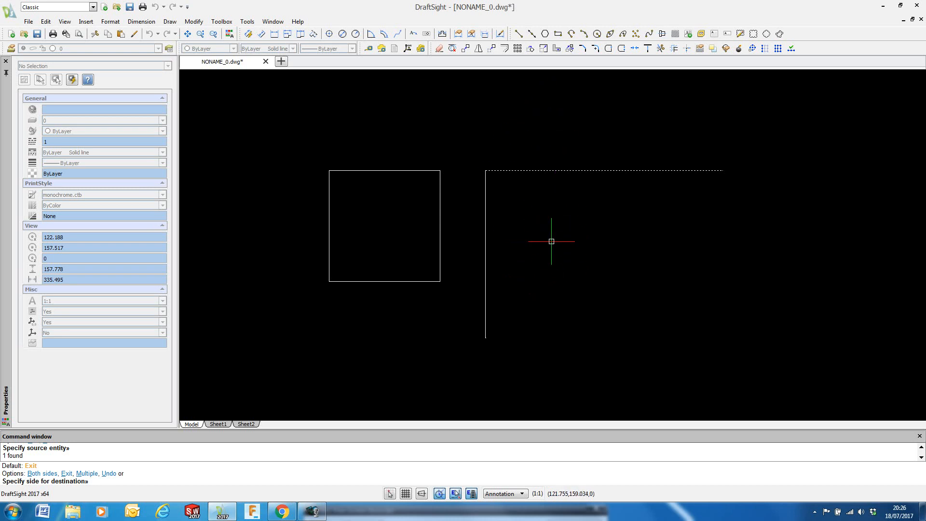
pyautogui.click(555, 289)
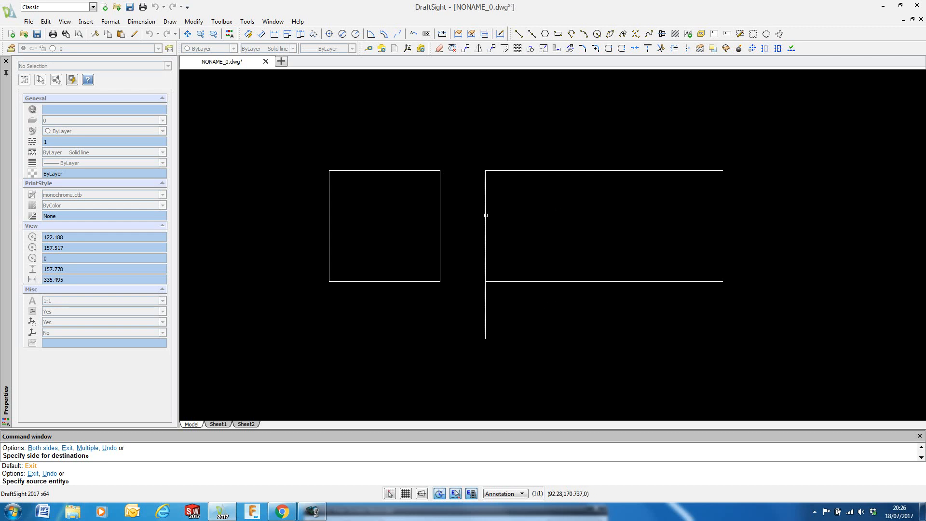
pyautogui.click(486, 215)
pyautogui.click(594, 208)
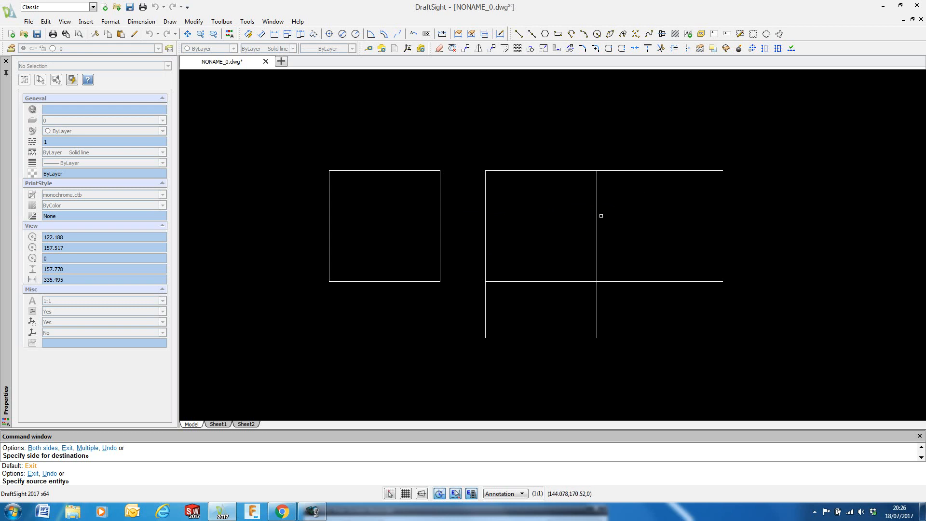
pyautogui.click(485, 324)
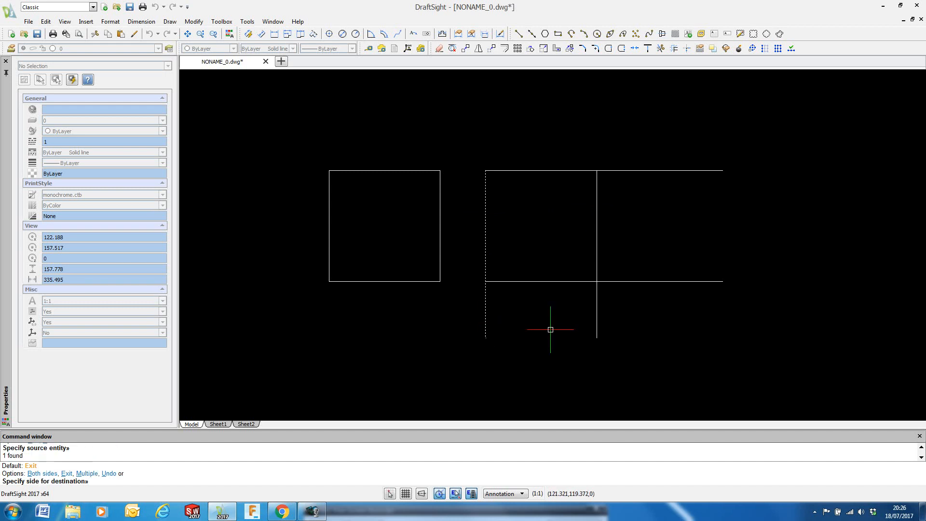
pyautogui.press('Escape')
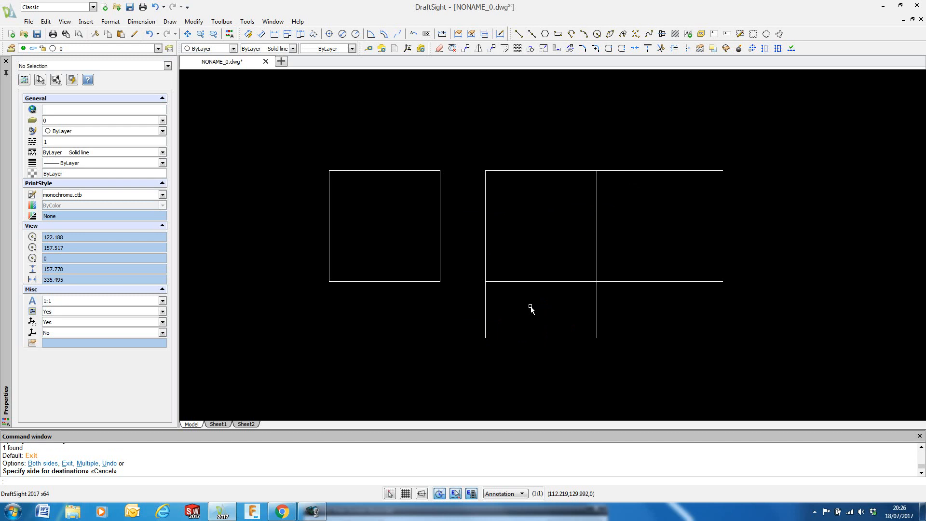
pyautogui.press('Escape')
# Shorten the second square's left vertical line by stretching its lower end up to the offset horizontal line
pyautogui.click(486, 311)
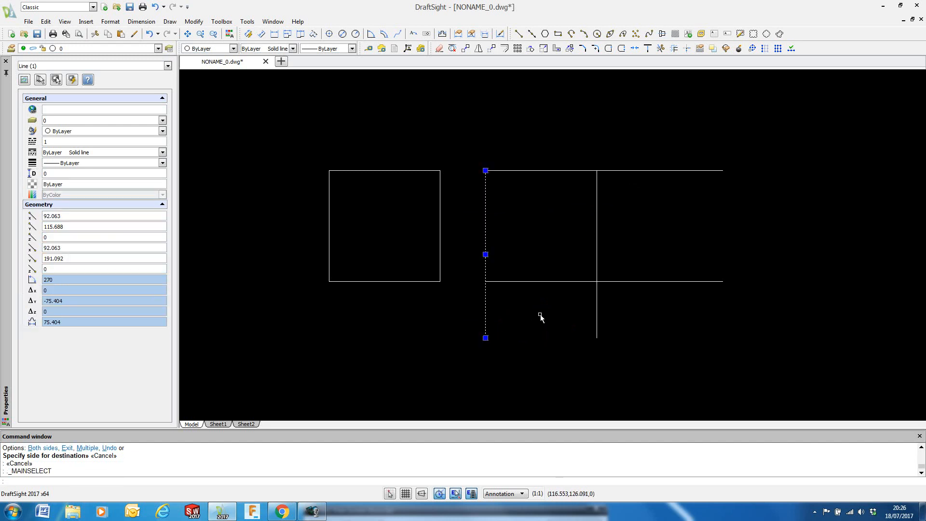
pyautogui.click(486, 338)
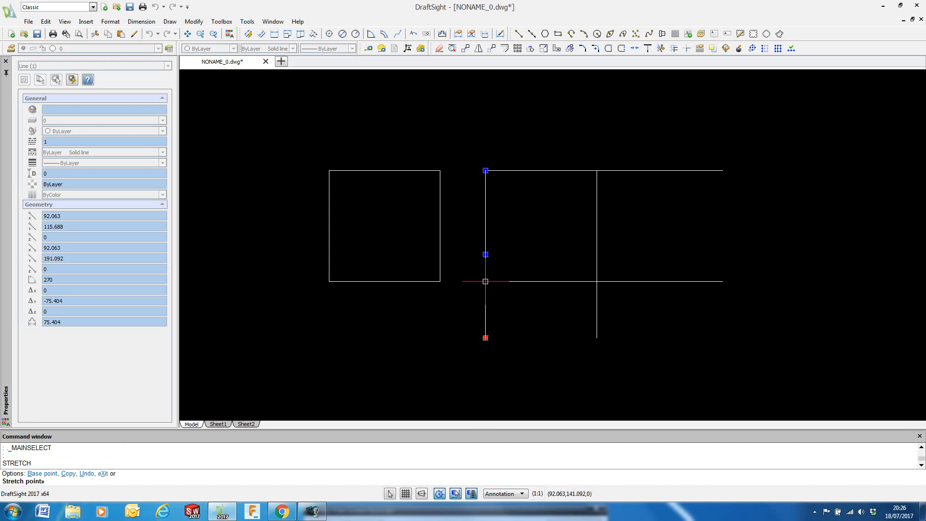
pyautogui.click(486, 282)
pyautogui.press('Escape')
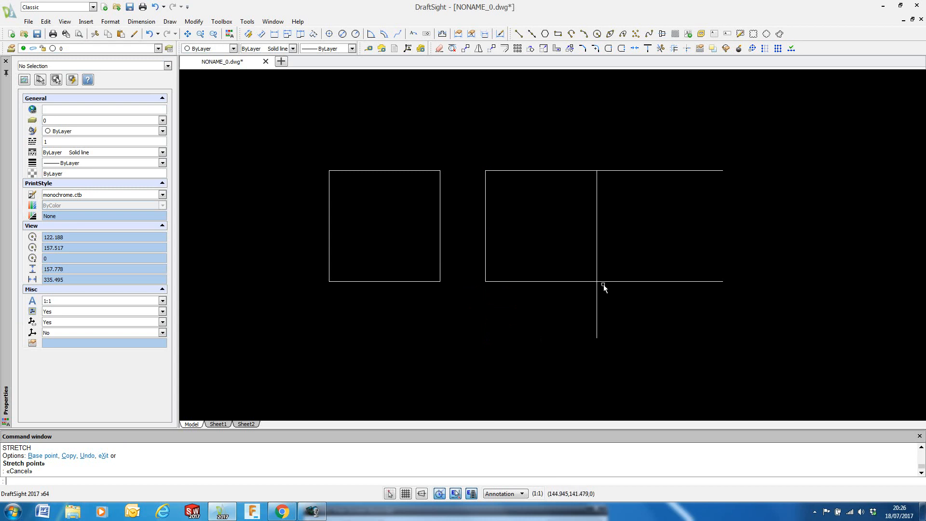
# Trim the overhanging ends of the second square's right, bottom and top lines, using the right and bottom lines as cutting edges
pyautogui.click(661, 48)
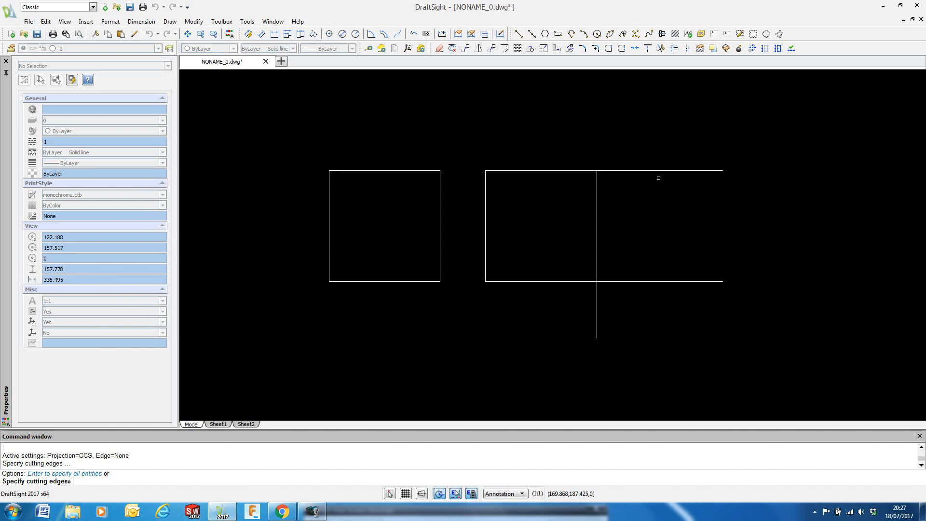
pyautogui.click(597, 199)
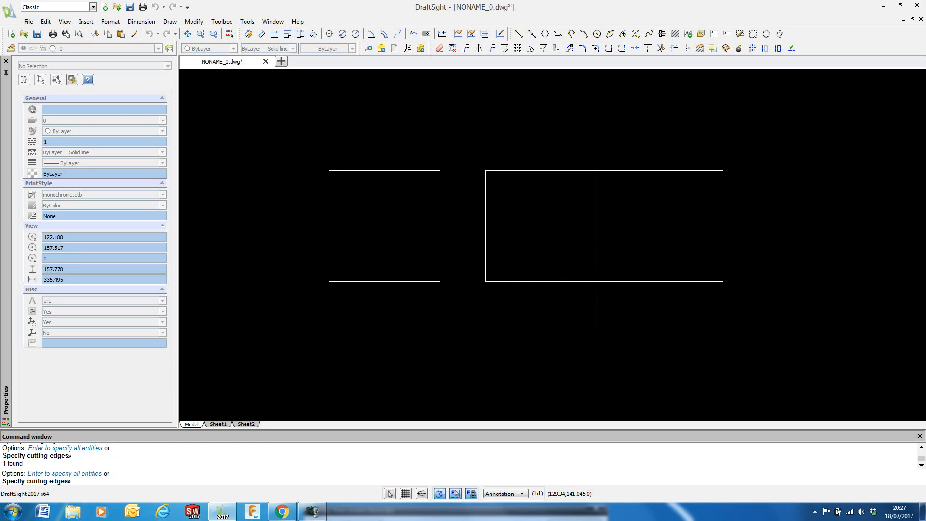
pyautogui.click(568, 281)
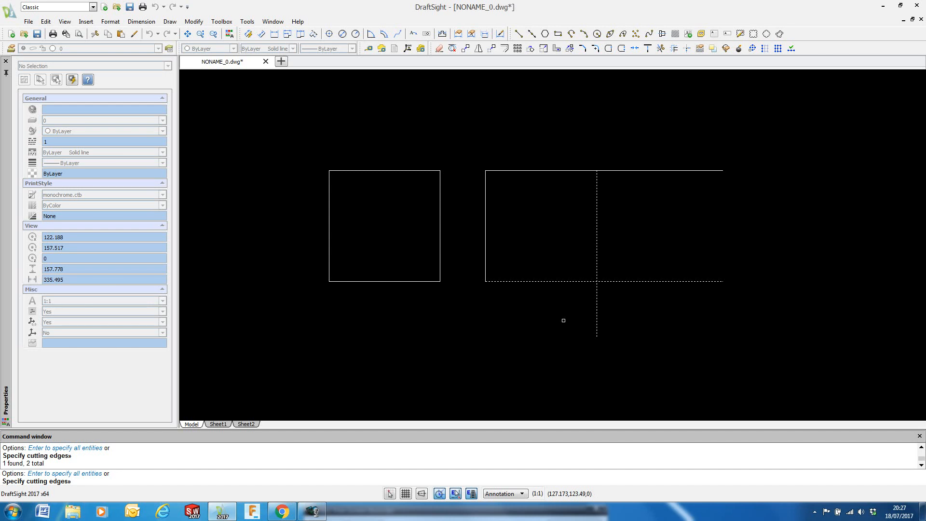
pyautogui.press('Return')
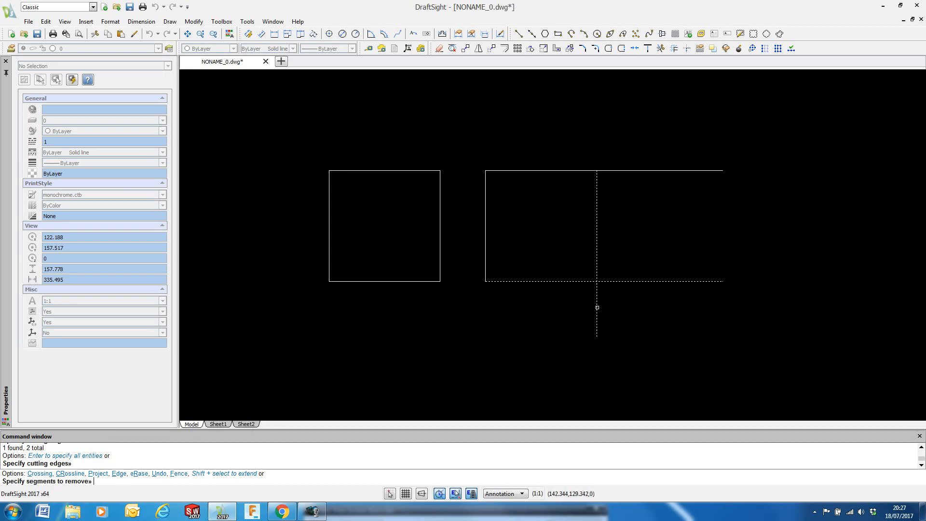
pyautogui.click(597, 310)
pyautogui.click(617, 281)
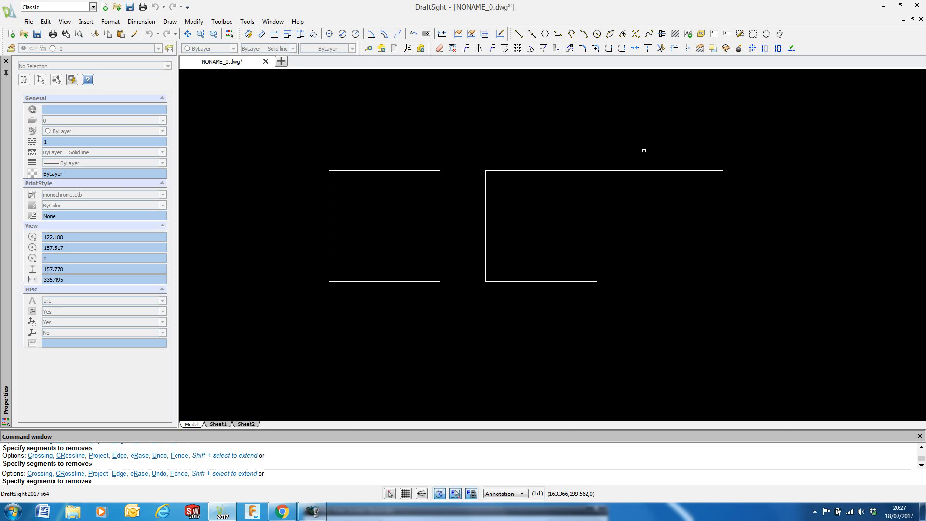
pyautogui.click(644, 170)
pyautogui.press('Escape')
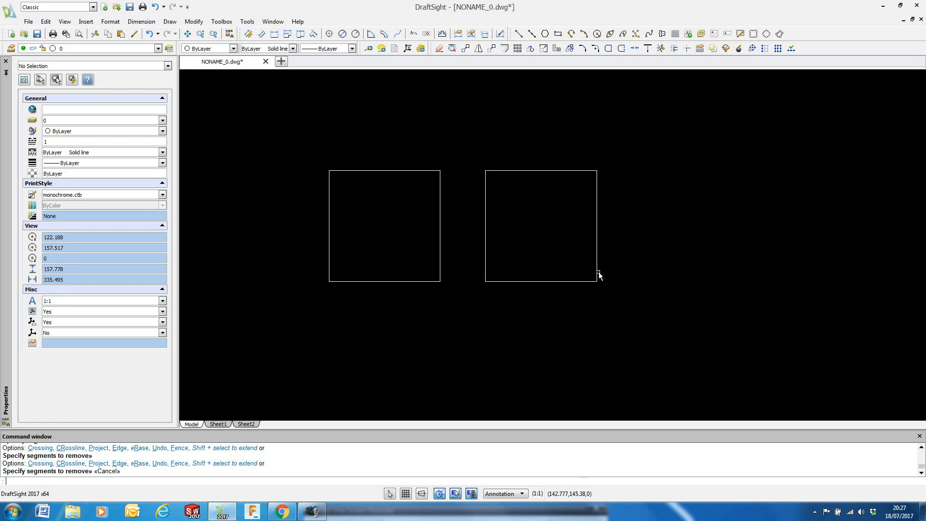
# Check the lengths of the second square's right and bottom sides in their geometry properties
pyautogui.click(597, 273)
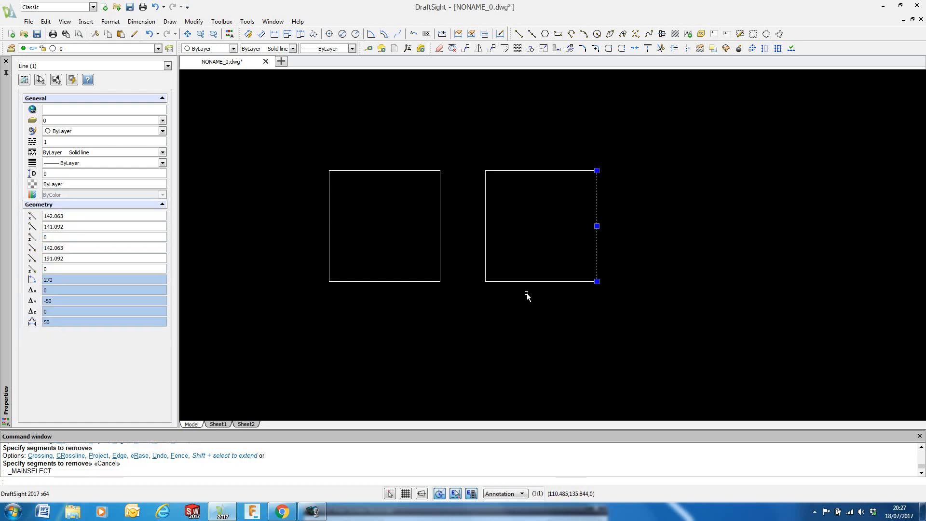
pyautogui.press('Escape')
pyautogui.click(533, 282)
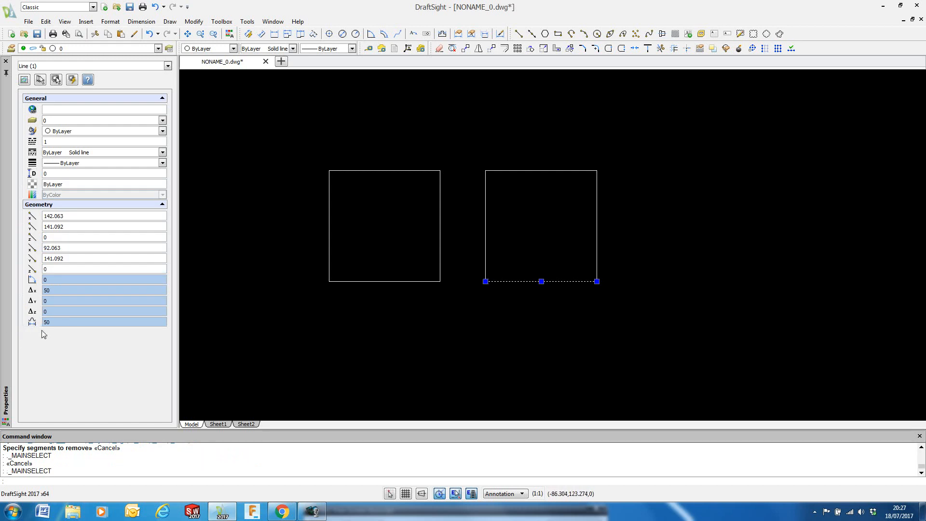
pyautogui.press('Escape')
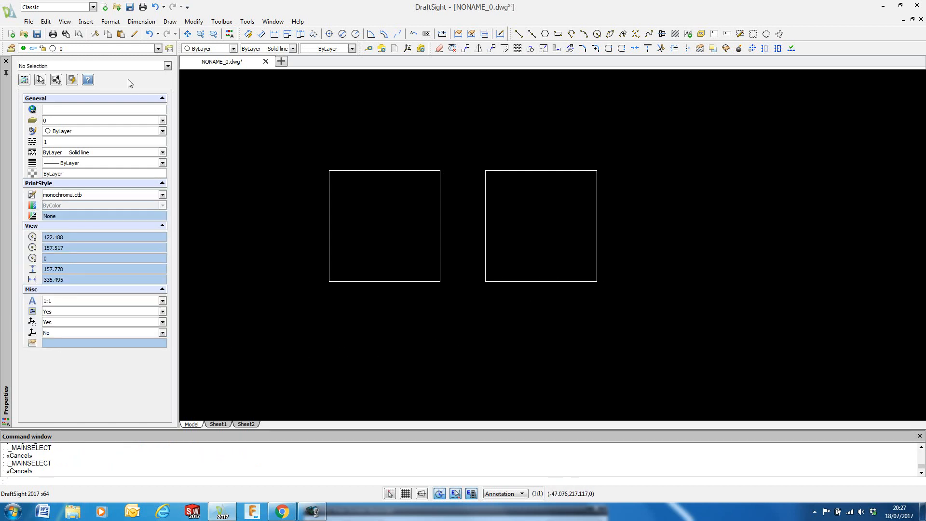
# Close the Properties palette, reopen it from the second square's bottom side, and clear the selection
pyautogui.click(6, 60)
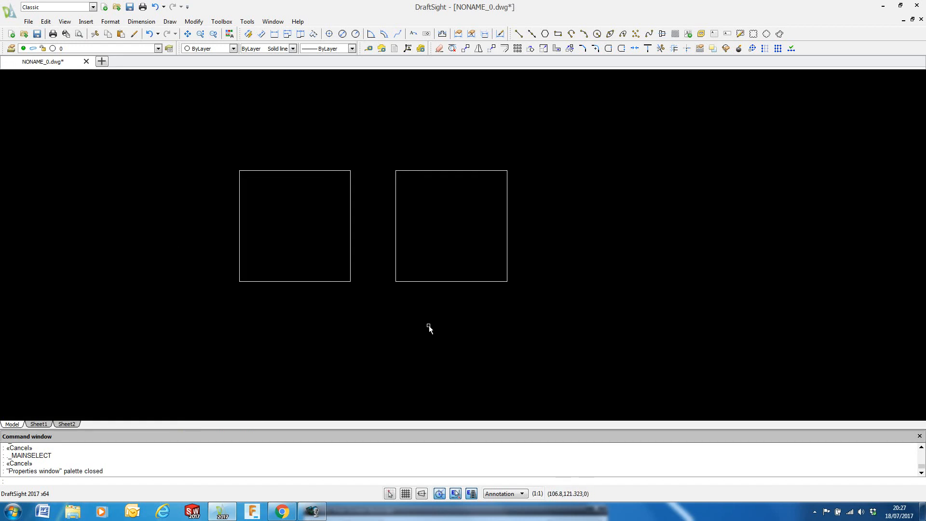
pyautogui.click(440, 283)
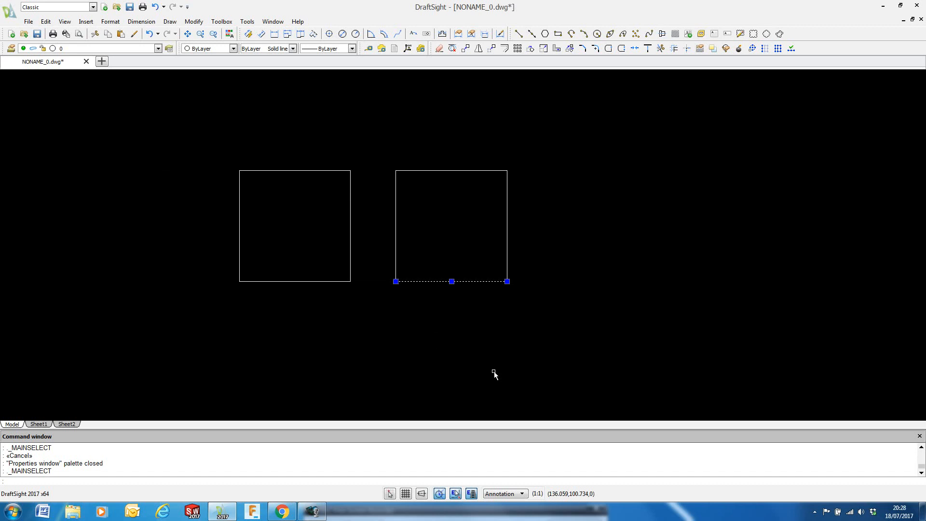
pyautogui.press('Escape')
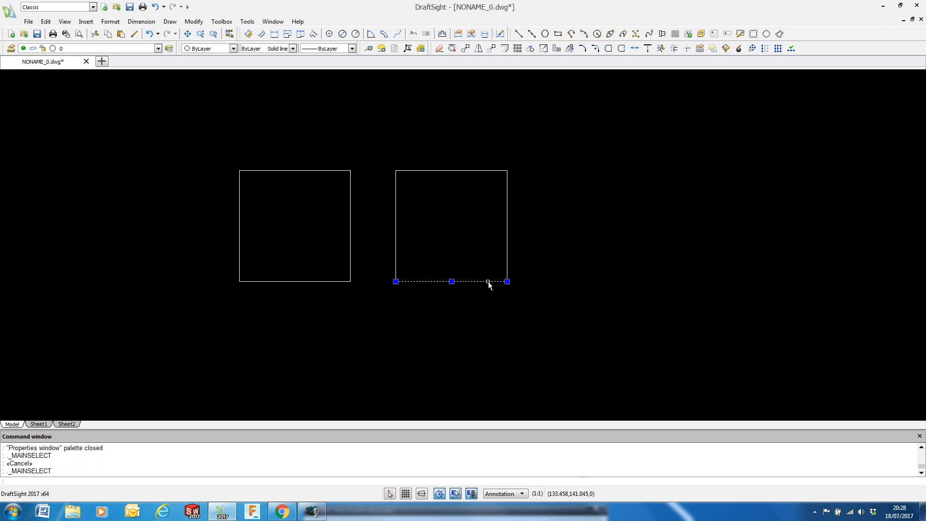
pyautogui.doubleClick(488, 281)
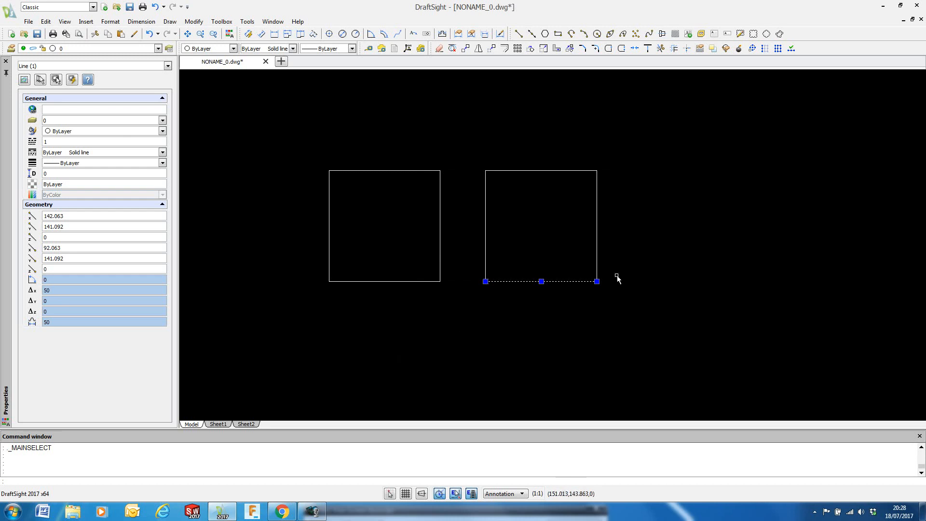
pyautogui.press('Escape')
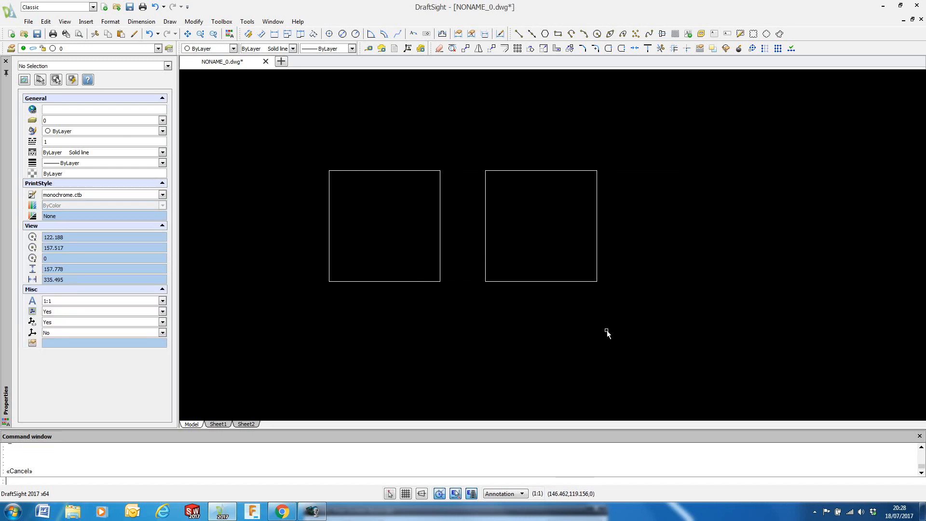